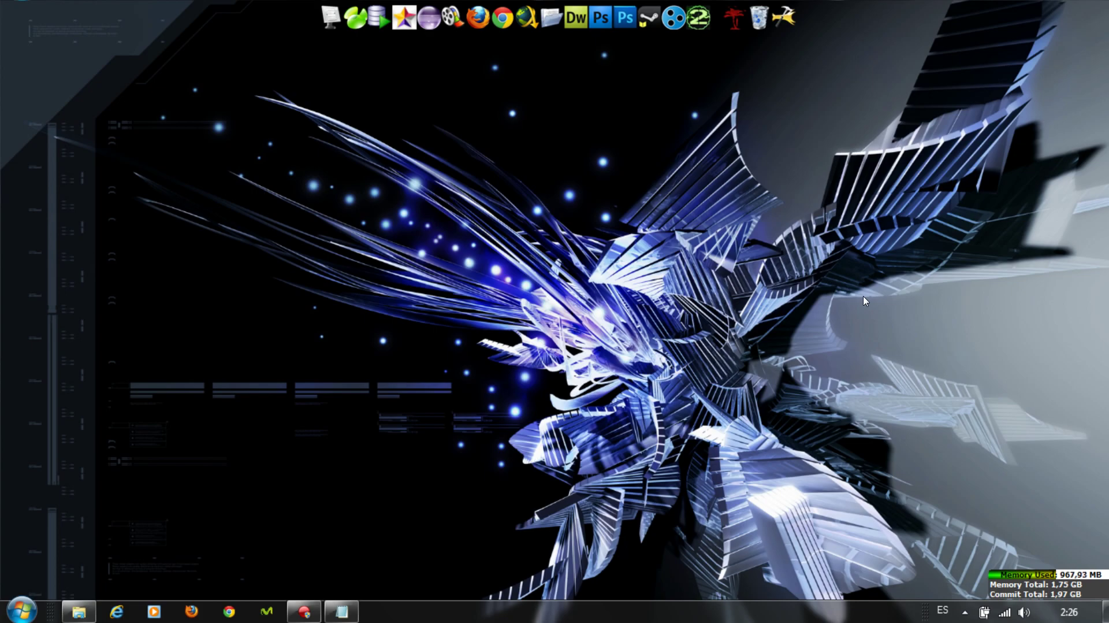
Step: Open the Program Files folder on the local disk C:
click(22, 608)
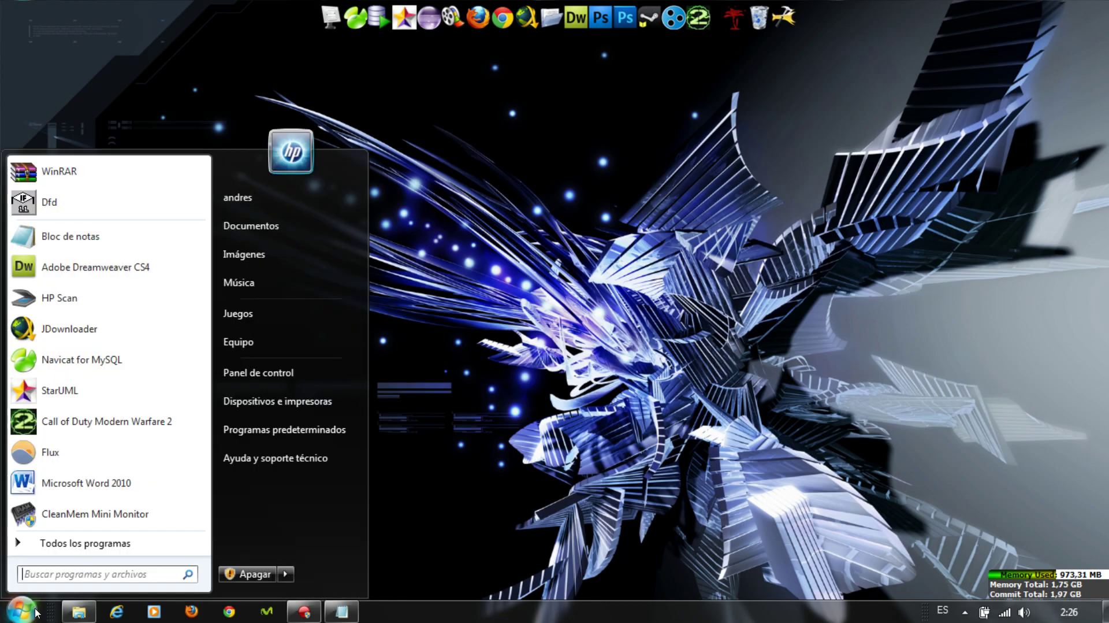
click(270, 344)
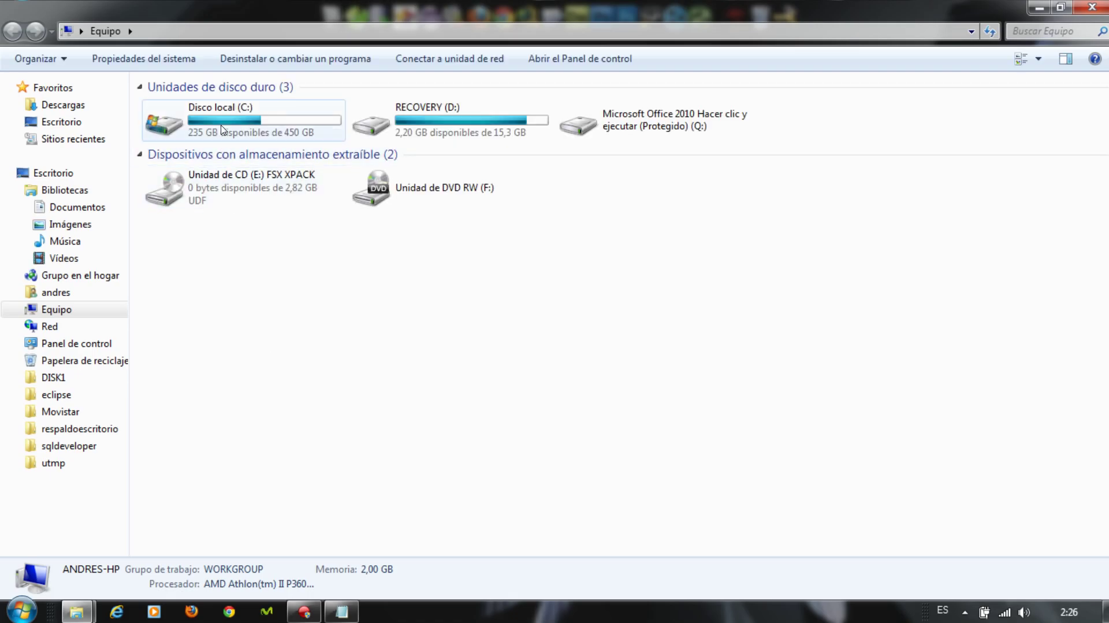
click(221, 127)
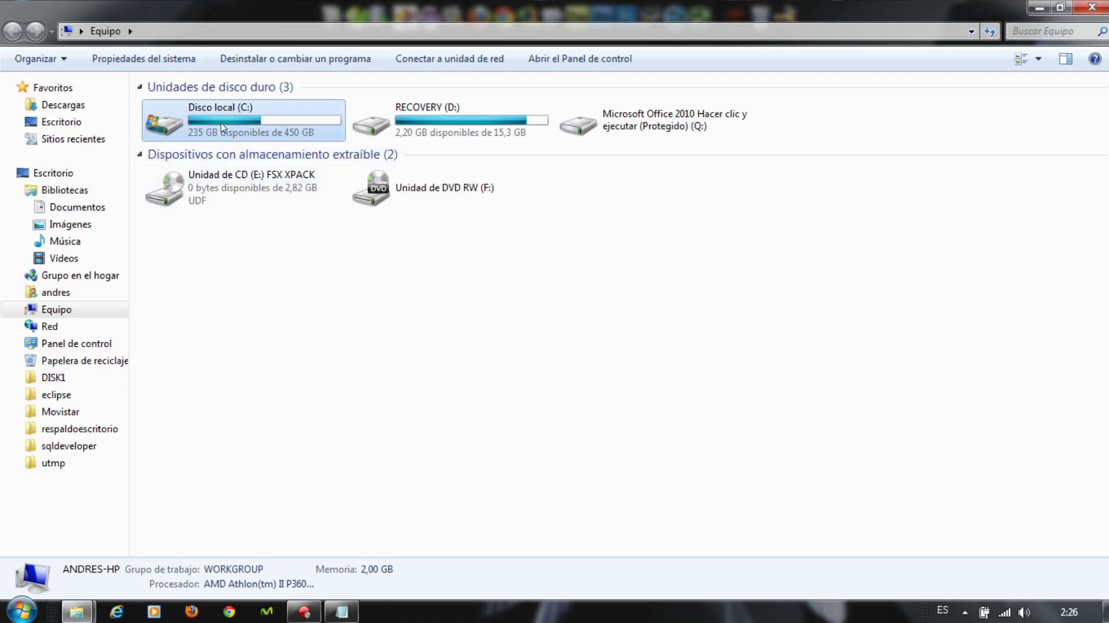
double_click(221, 127)
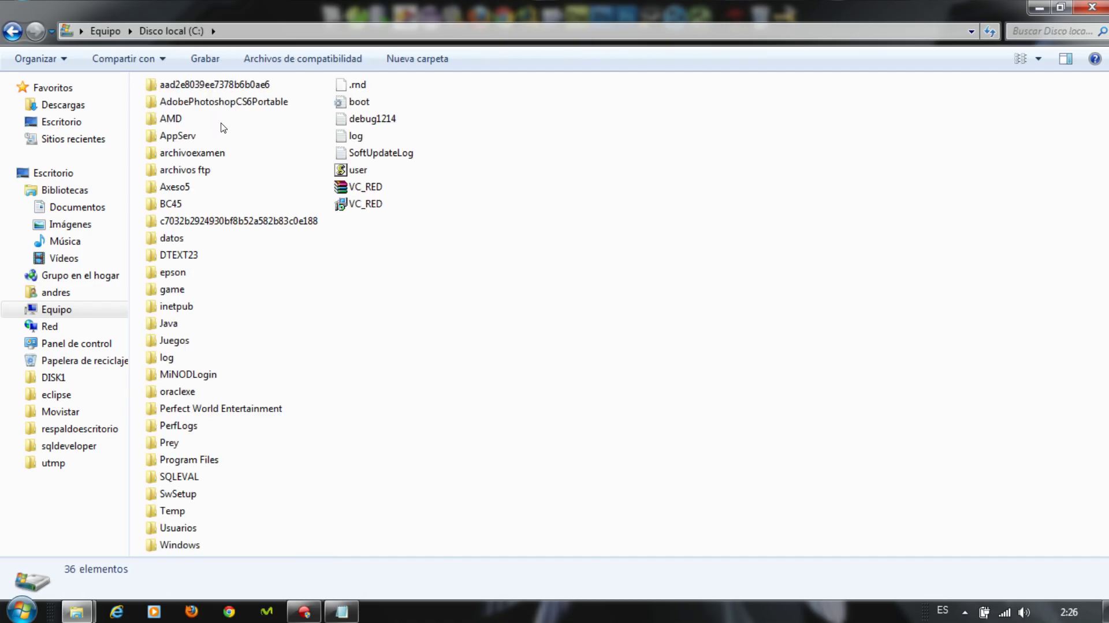
key(m)
click(217, 462)
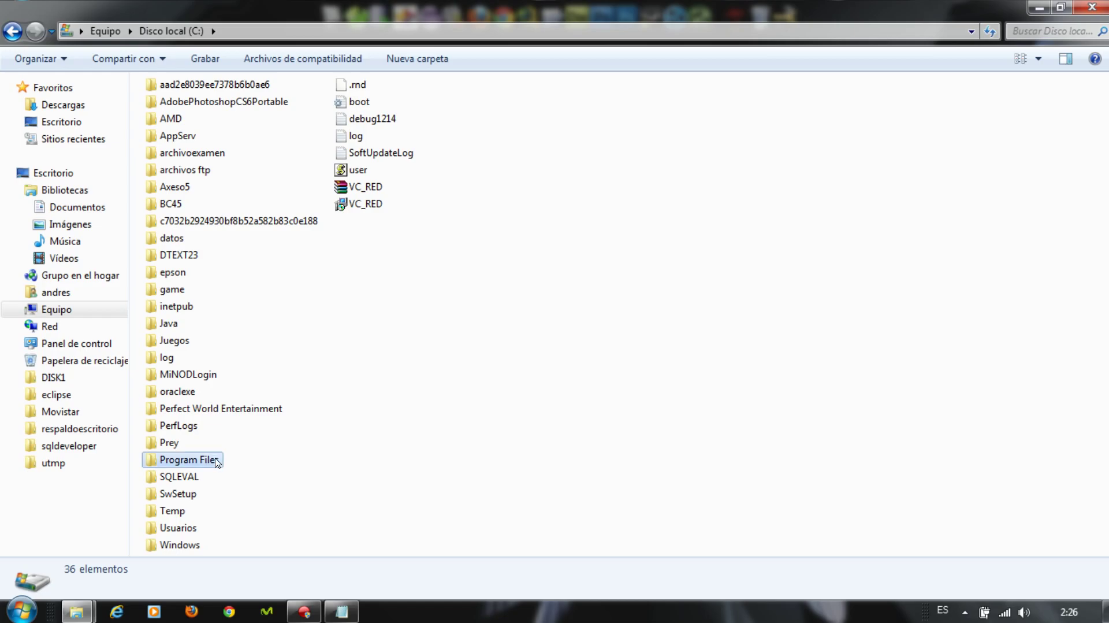
double_click(217, 461)
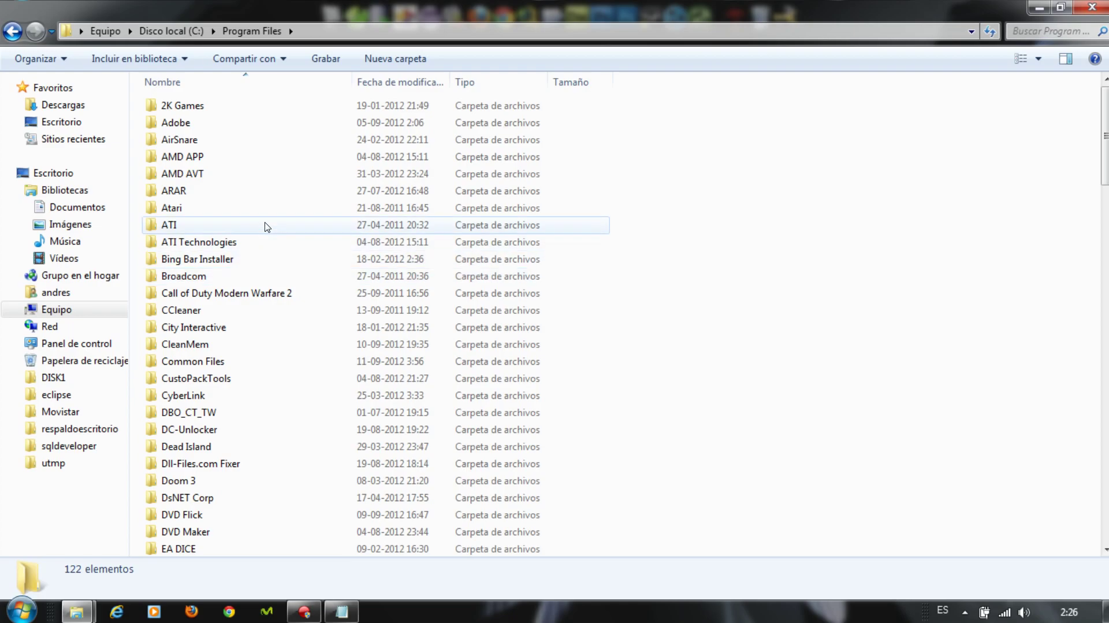
Step: Open the JDownloader folder inside Program Files
scroll(271, 347, down, 4)
scroll(275, 371, down, 3)
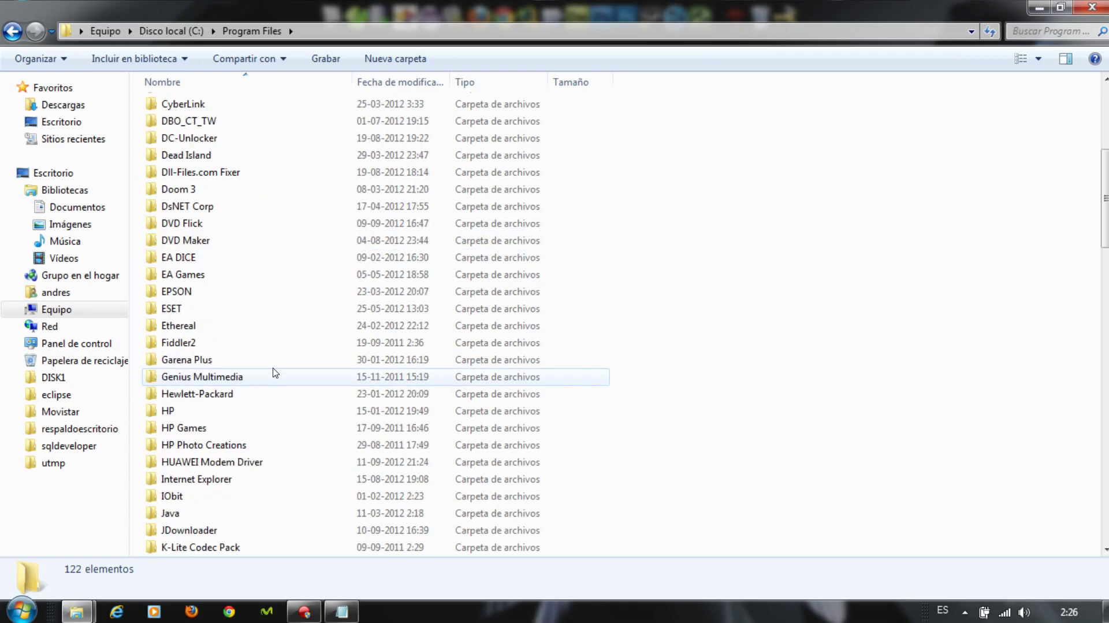
click(199, 479)
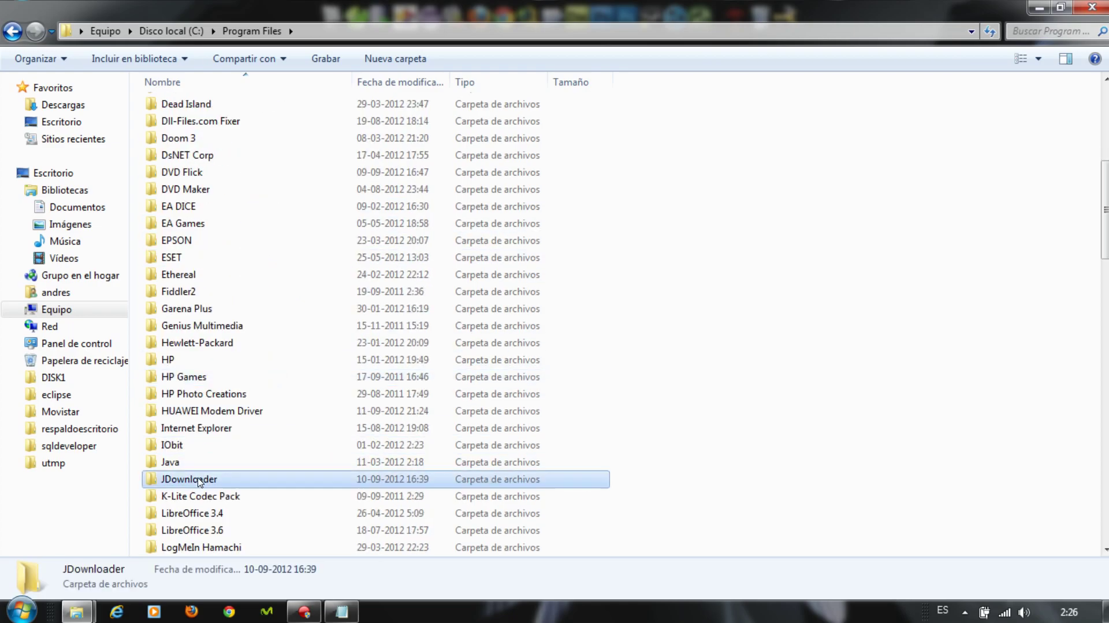
double_click(200, 480)
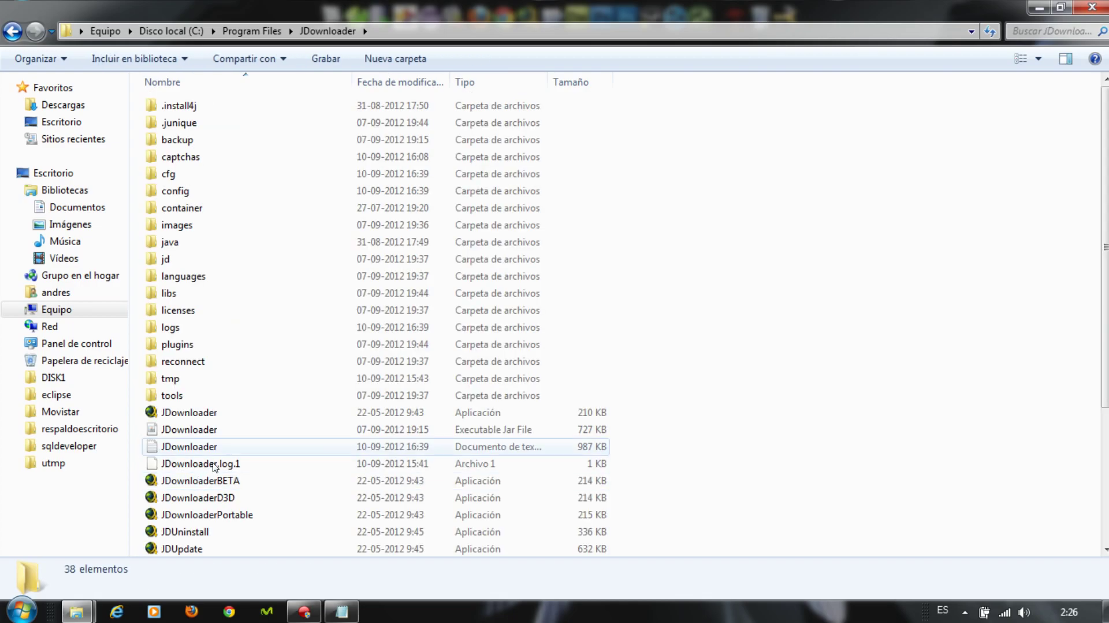
Step: Select the jdupdate executable Jar file and view its Send To destinations, including the desktop shortcut option, without choosing one
scroll(249, 438, down, 3)
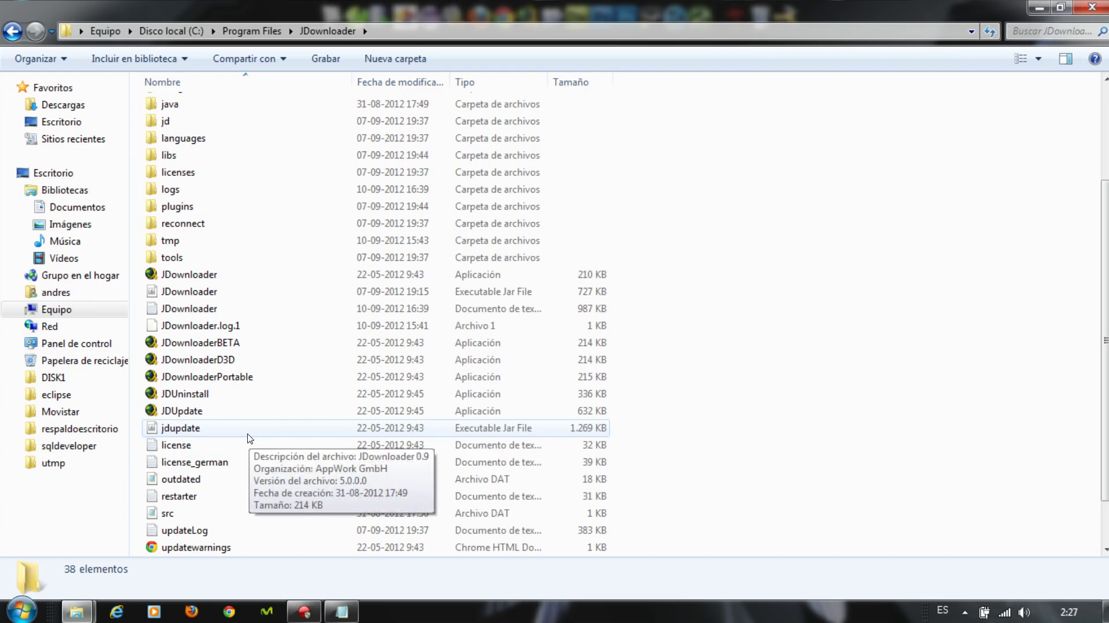
click(184, 432)
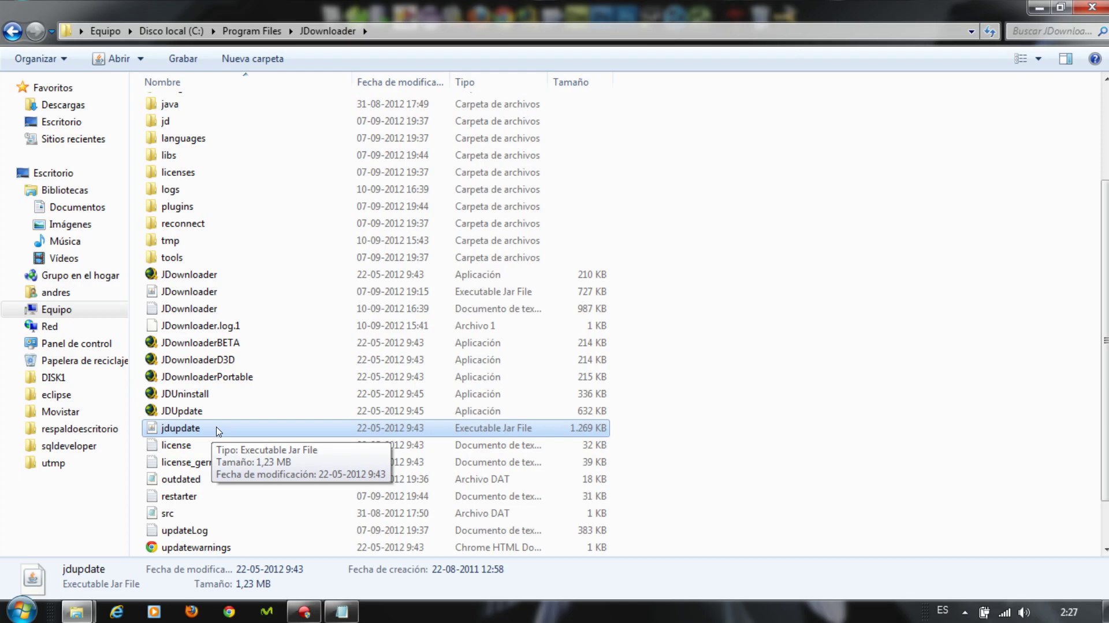
right_click(219, 431)
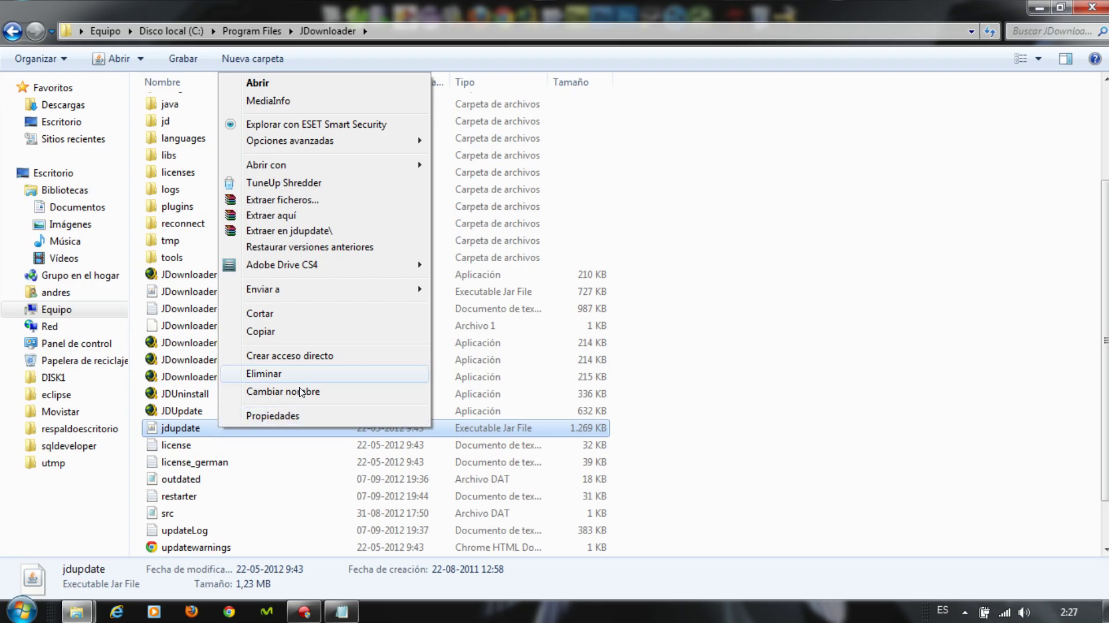
mouse_move(320, 290)
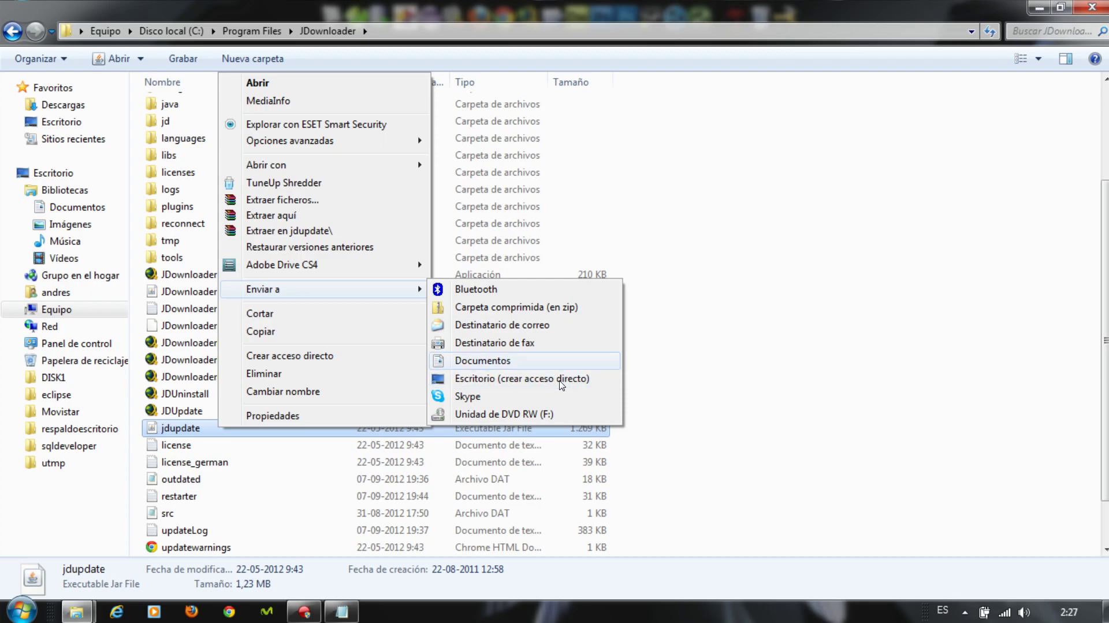
click(905, 426)
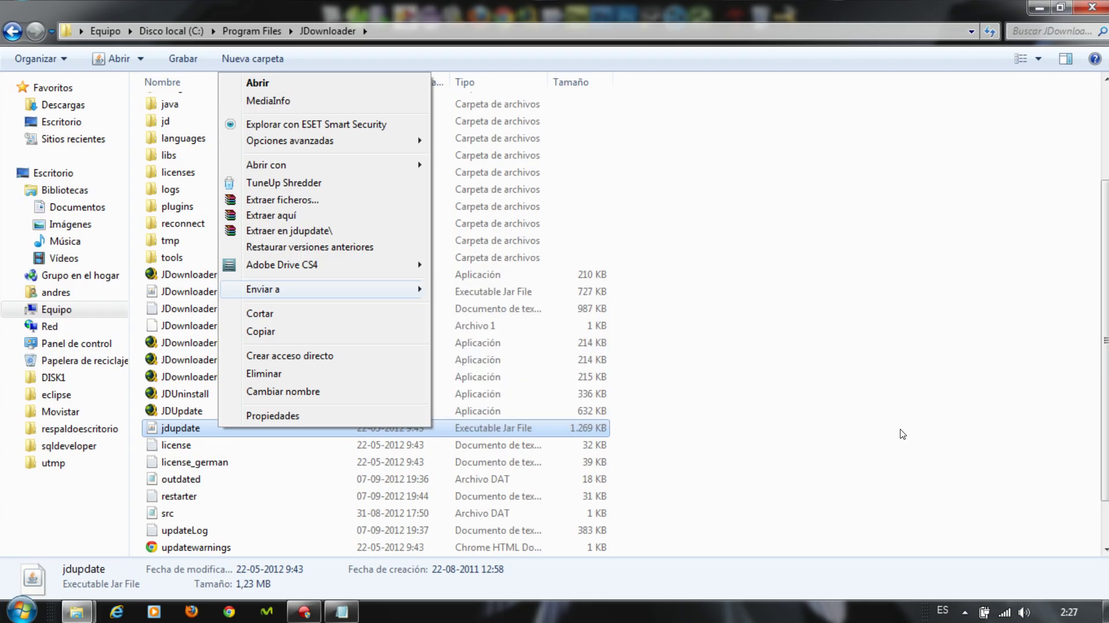
Step: Minimize the folder window, show the desktop icons and place the jdupdate shortcut directly above Google Chrome
click(1039, 7)
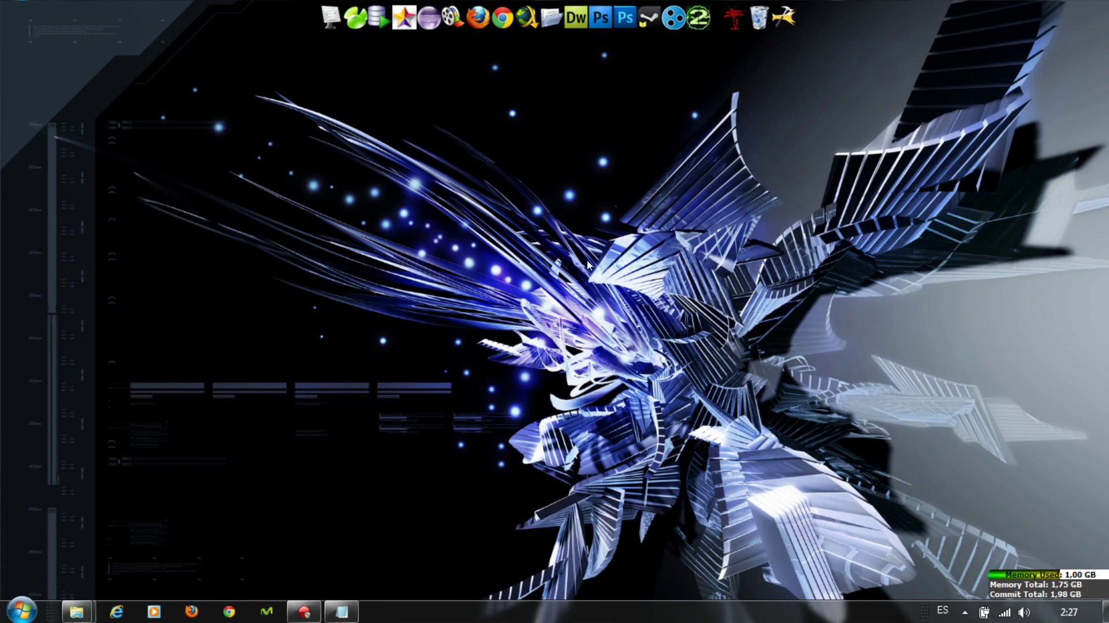
right_click(486, 414)
mouse_move(682, 167)
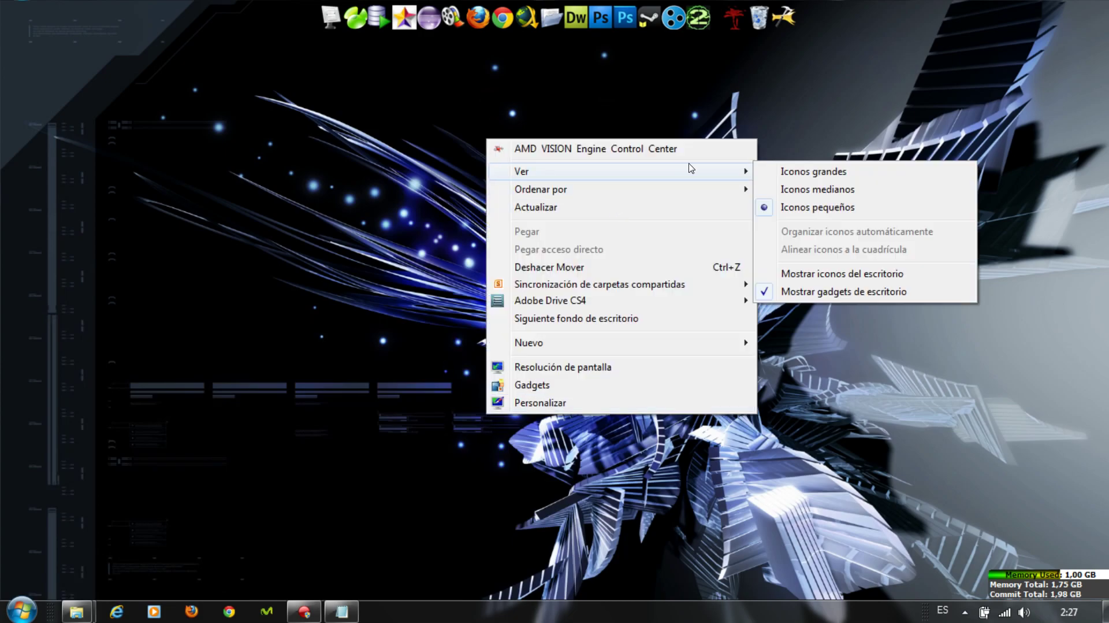
click(842, 274)
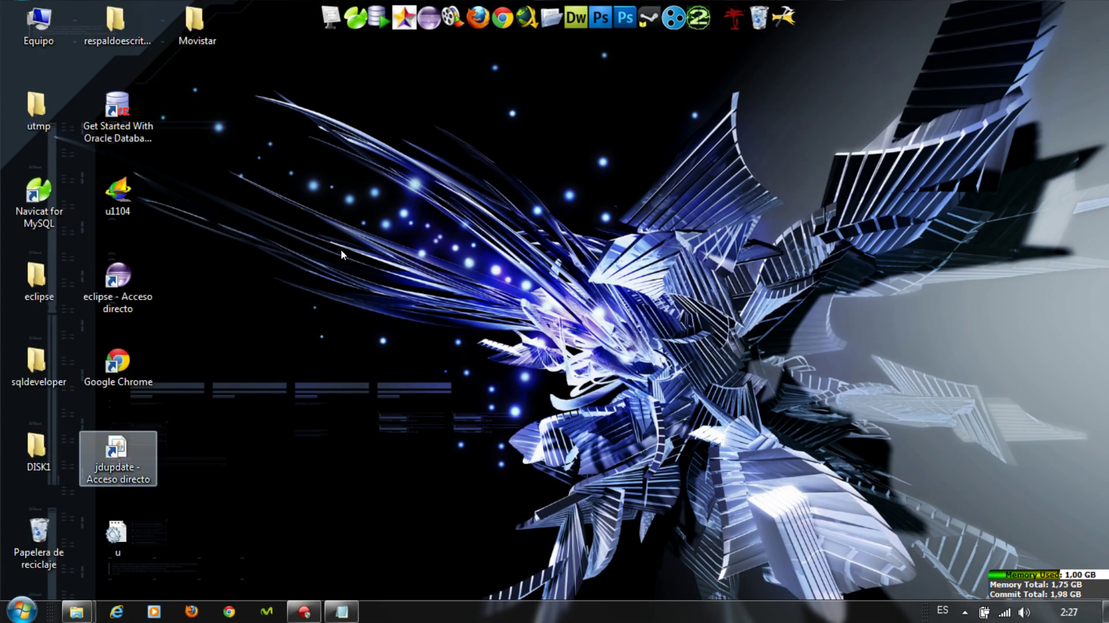
drag(126, 470, 543, 334)
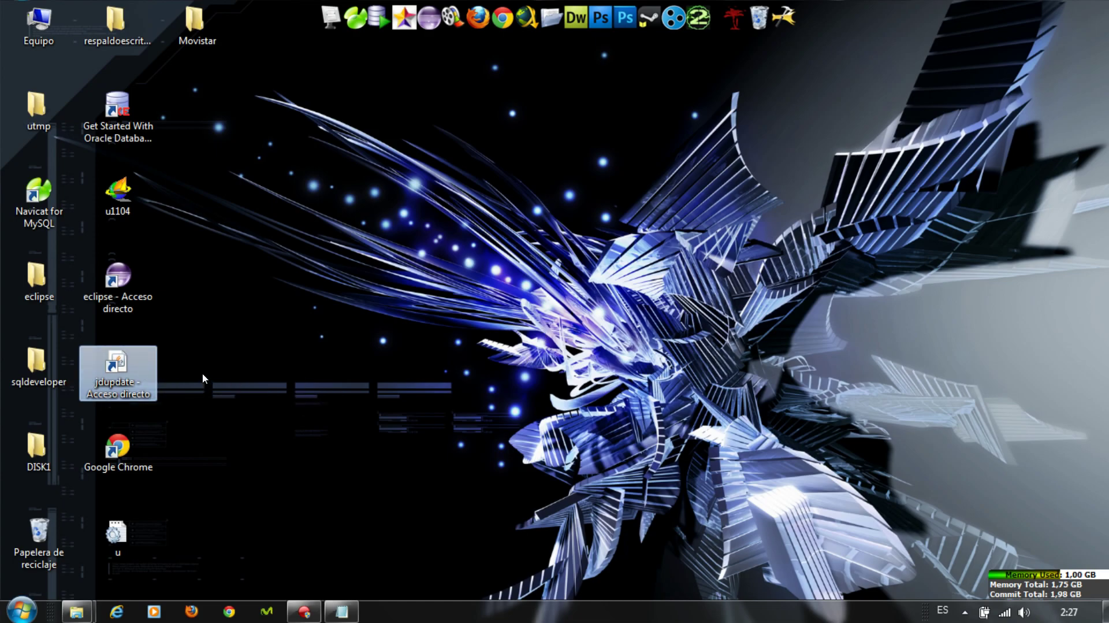
Step: Open the properties of the jdupdate desktop shortcut and highlight the quoted jdupdate.jar path in its target
right_click(154, 374)
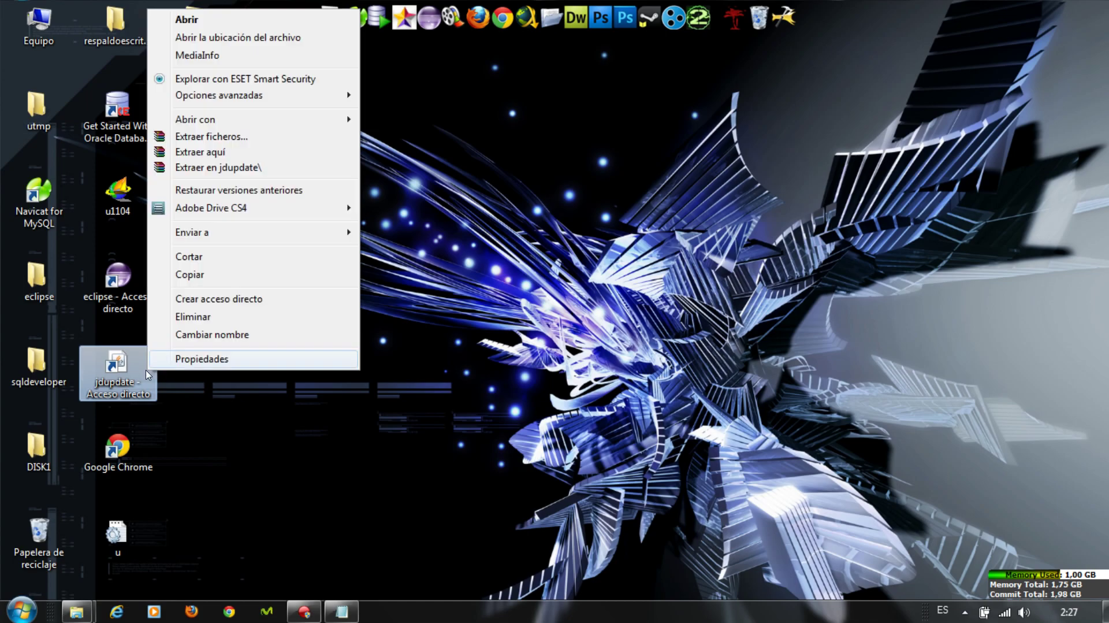
click(180, 359)
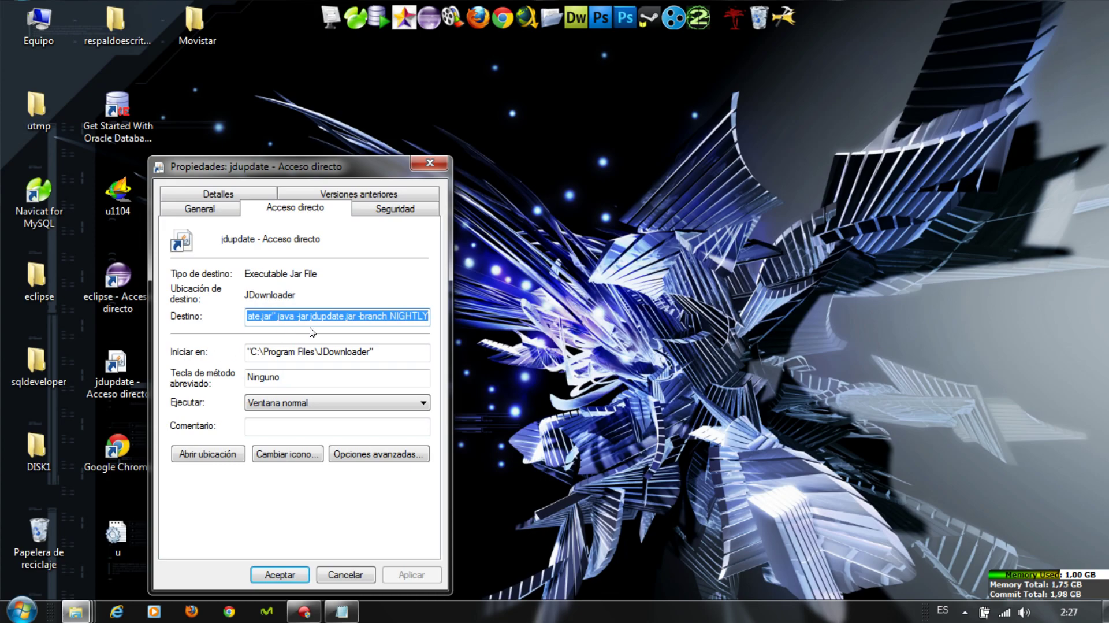
click(327, 319)
key(Left)
key(Left)
key(Left)
key(Left)
key(Left)
key(Left)
key(Left)
key(Left)
key(Left)
key(Left)
key(Left)
key(Left)
key(Left)
key(Left)
key(Left)
key(Left)
key(Left)
key(Left)
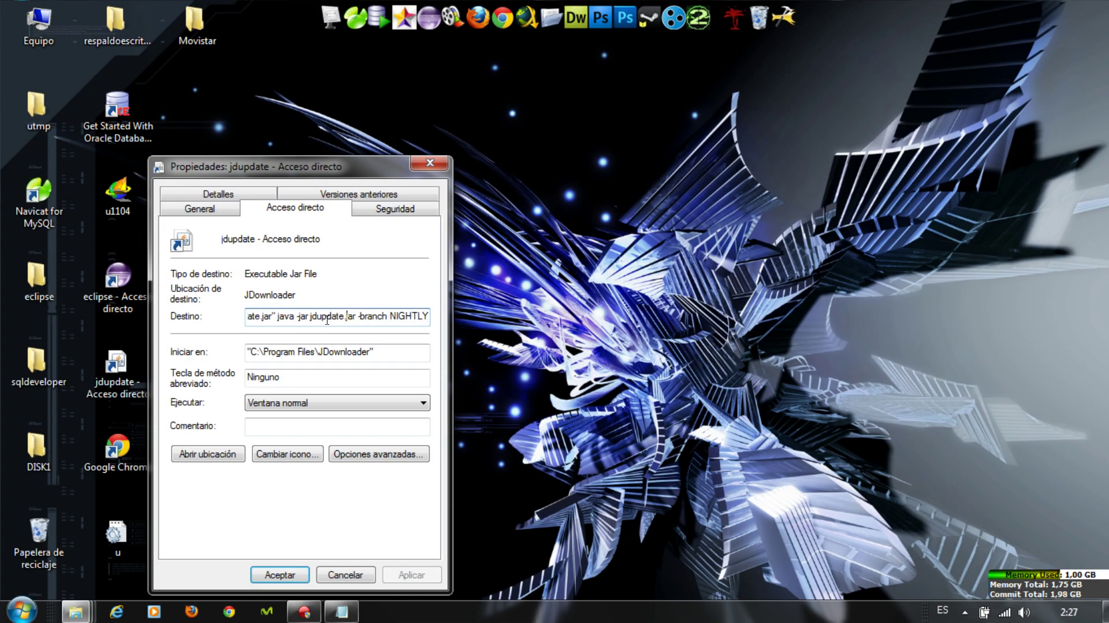
key(Left)
key(Left)
key(Right)
key(shift+Left)
key(shift+Left)
key(shift+Left)
key(shift+Left)
key(shift+Left)
key(shift+Left)
key(shift+Left)
key(shift+Left)
key(shift+Left)
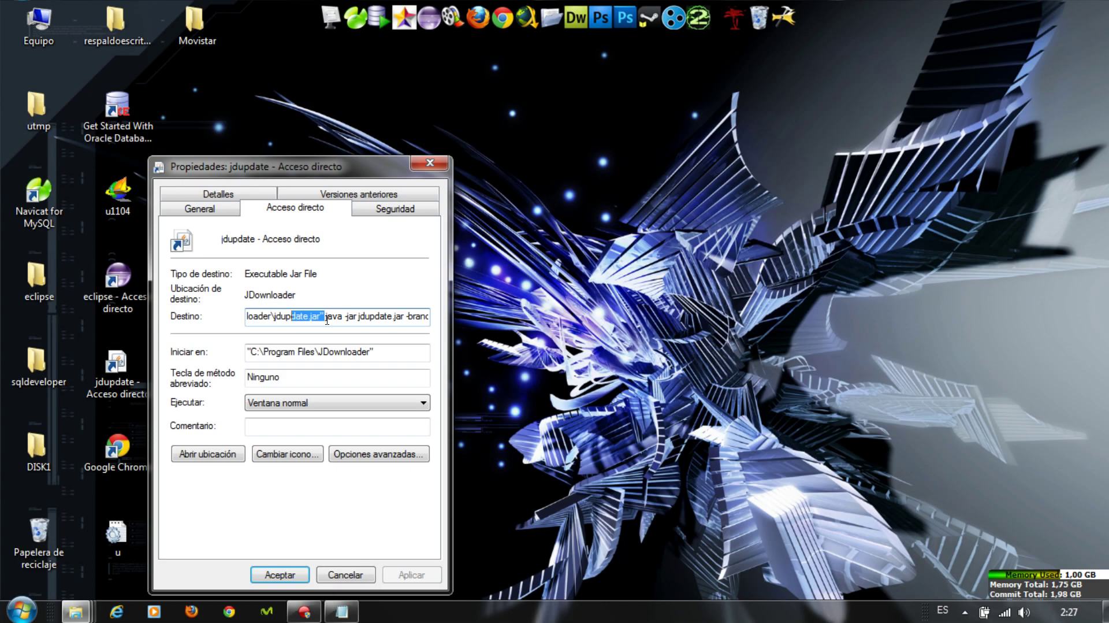
key(shift+Left)
key(shift+Left)
key(shift+Left)
key(shift+Left)
key(shift+Left)
key(shift+Left)
key(shift+Left)
key(shift+Left)
key(shift+Left)
key(shift+Left)
key(shift+Left)
key(shift+Left)
key(shift+Left)
key(shift+Left)
key(shift+Left)
key(shift+Left)
key(shift+Left)
key(shift+Left)
key(shift+Left)
key(shift+Left)
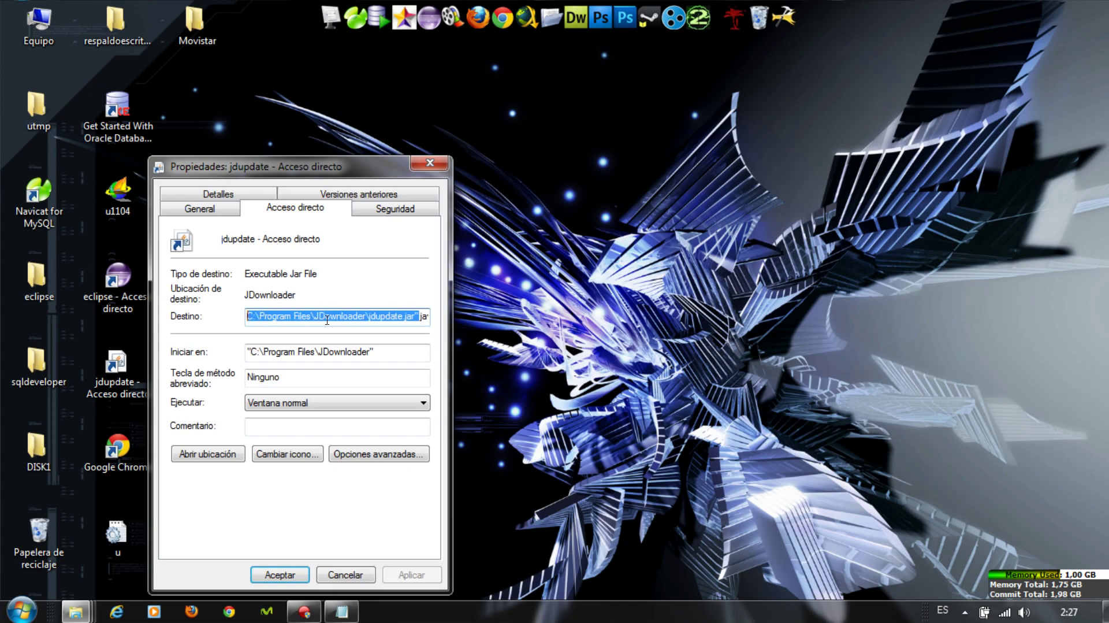
Step: Highlight "java -jar jdupdate.jar -branch NIGHTLY" at the end of the shortcut's target, and close the properties without saving
key(shift+Right)
key(shift+Right)
key(shift+Right)
key(shift+Right)
key(shift+Right)
key(shift+Right)
key(shift+Right)
key(shift+Right)
key(shift+Right)
key(shift+Right)
key(shift+Right)
key(shift+Right)
key(shift+Right)
key(shift+Right)
key(shift+Right)
key(shift+Right)
key(shift+Right)
key(shift+Right)
key(shift+Right)
key(shift+Right)
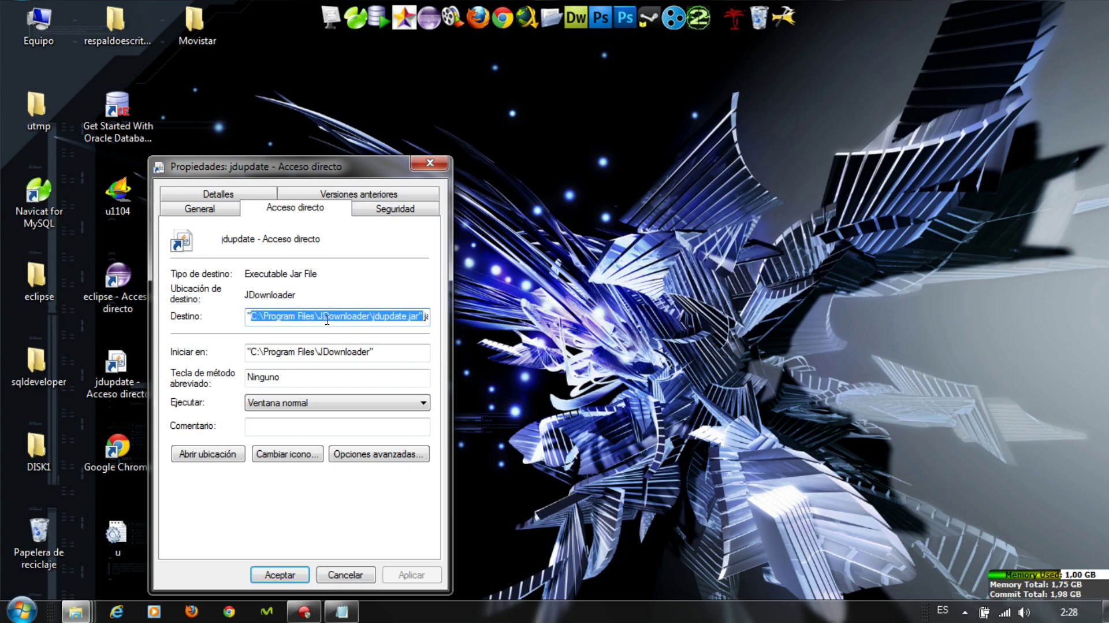
key(shift+Right)
key(shift+Right)
key(shift+Right)
key(shift+Right)
key(shift+Right)
key(shift+Right)
key(shift+Right)
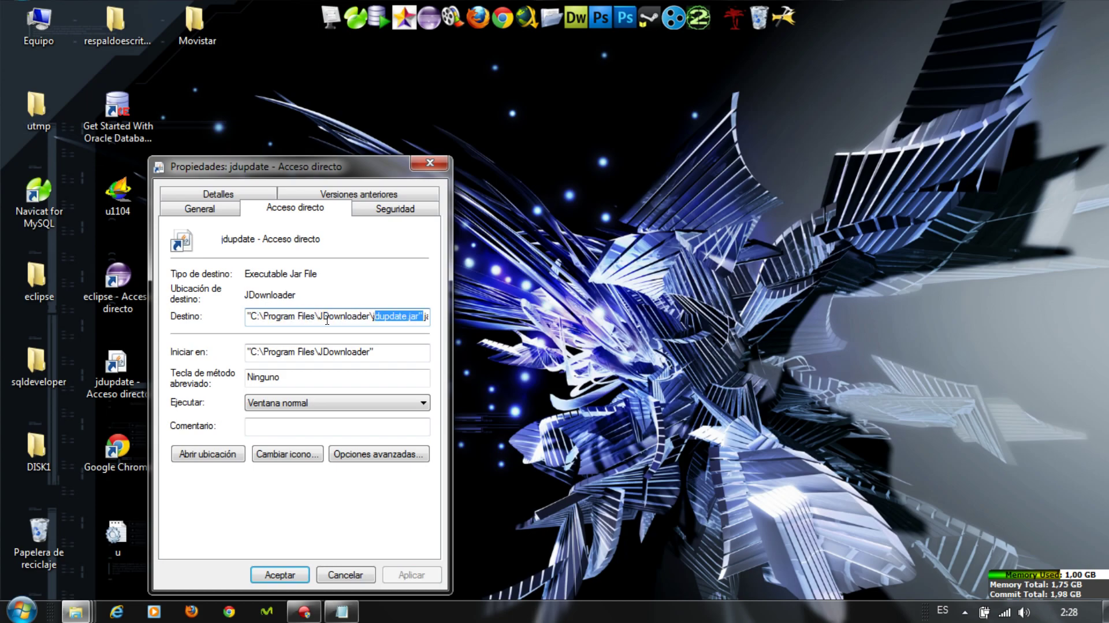
key(shift+Right)
key(shift+Right)
key(shift+Right)
key(shift+Right)
key(shift+Right)
key(shift+Right)
key(shift+Right)
key(shift+Right)
key(shift+Right)
key(shift+Right)
key(shift+Right)
key(shift+Right)
key(shift+Right)
key(shift+Right)
key(shift+Right)
key(shift+Right)
key(shift+Right)
key(shift+Right)
key(shift+Right)
key(shift+Right)
key(shift+Right)
key(shift+Right)
key(shift+Right)
key(shift+Right)
key(shift+Right)
key(shift+Right)
key(shift+Right)
key(shift+Right)
key(shift+Right)
key(shift+Right)
key(shift+Right)
key(shift+Right)
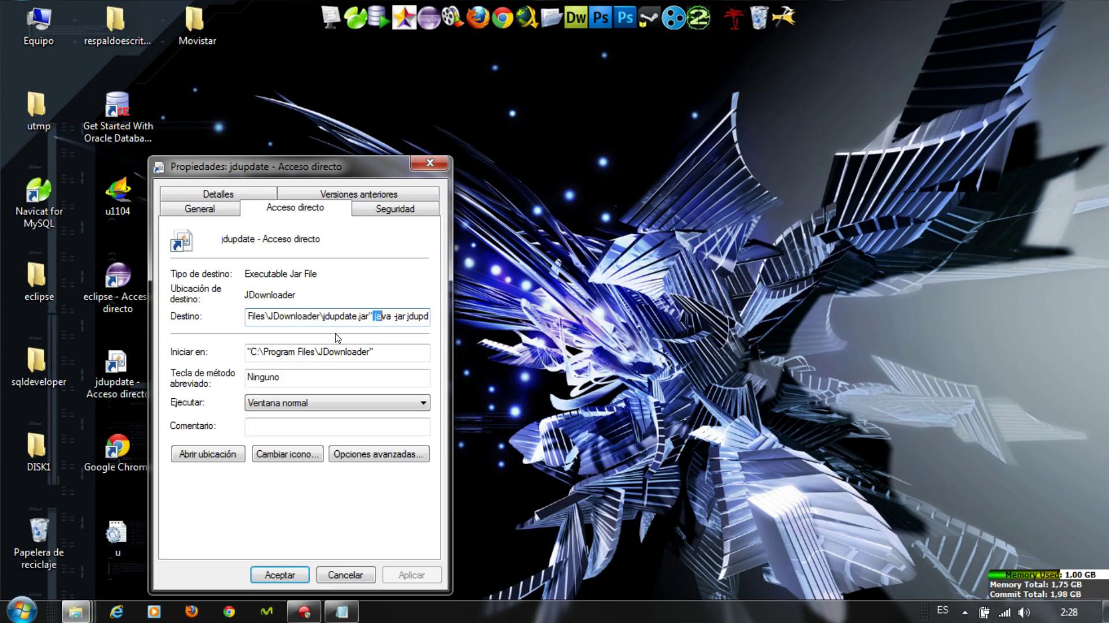
key(shift+Right)
key(shift+Right)
key(shift+Right)
key(shift+Right)
key(shift+Right)
key(shift+Right)
key(shift+Right)
key(shift+Right)
key(shift+Right)
key(shift+Right)
key(shift+Right)
key(shift+Right)
key(shift+Right)
key(shift+Right)
key(shift+Right)
key(shift+Right)
key(shift+Right)
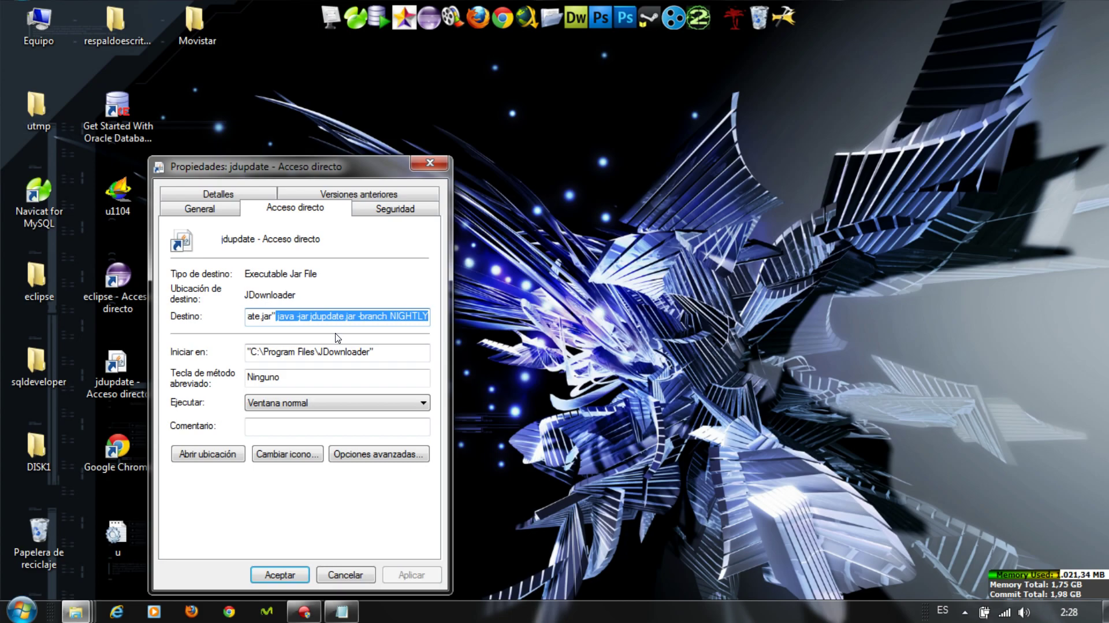
click(347, 571)
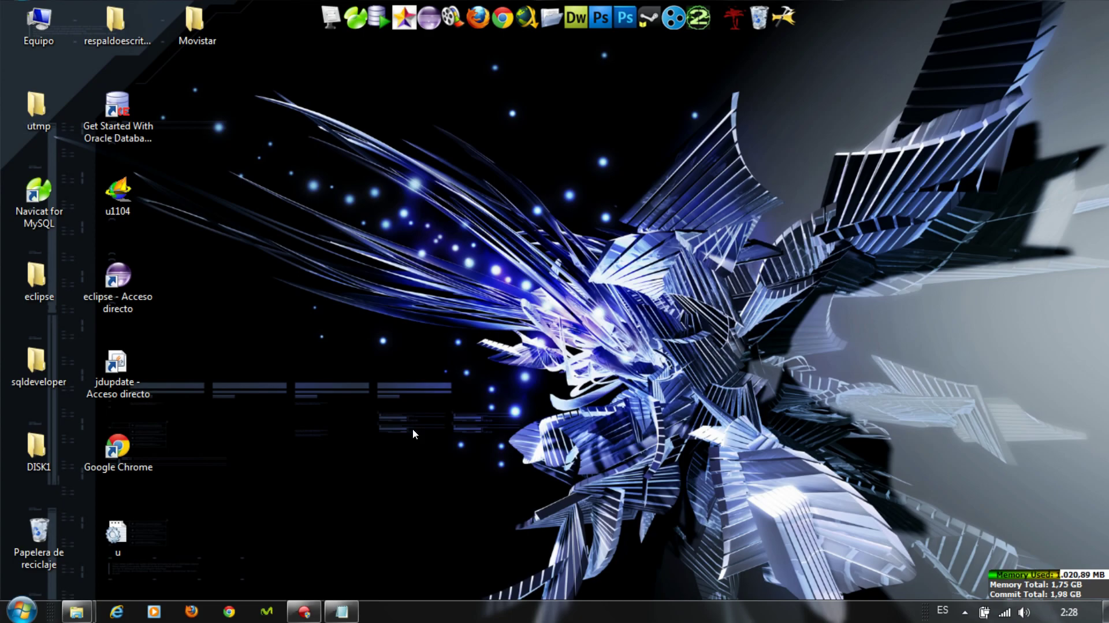
click(121, 372)
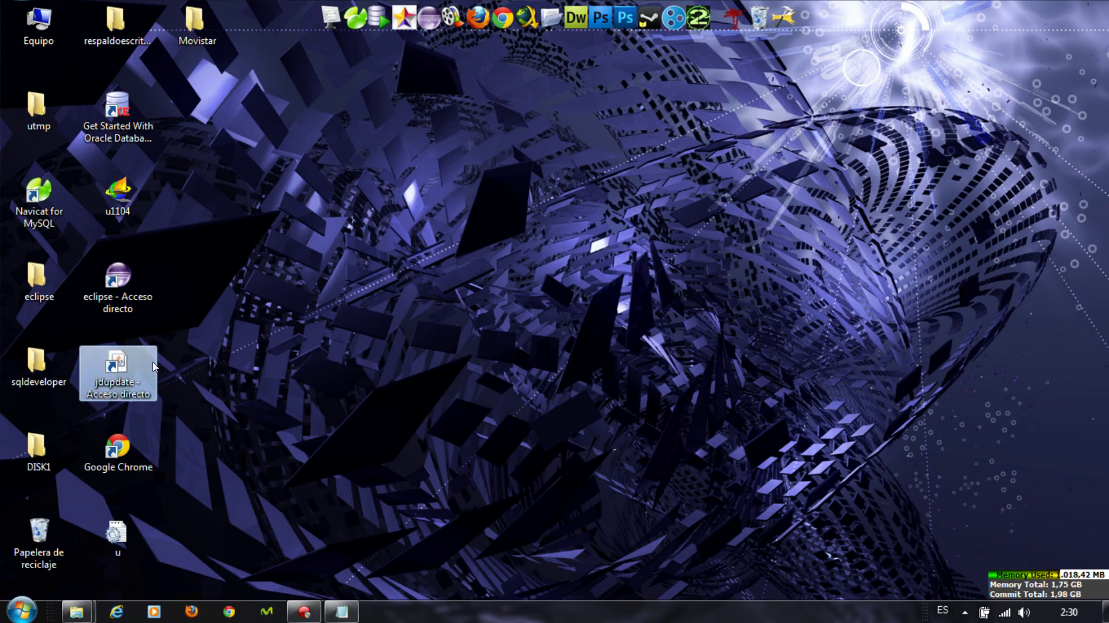
click(161, 355)
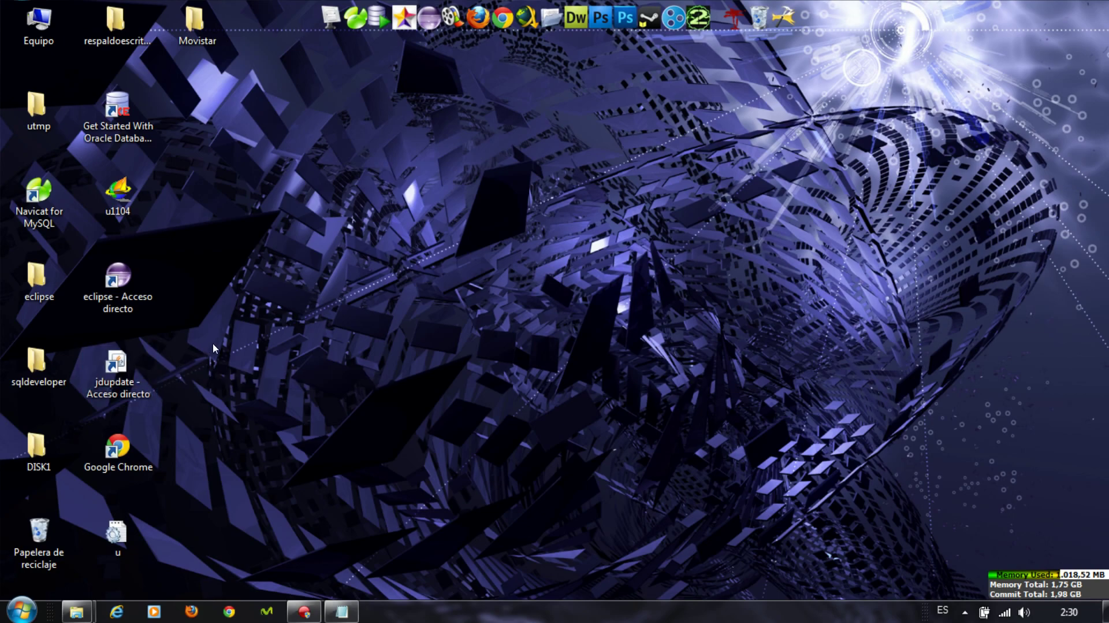